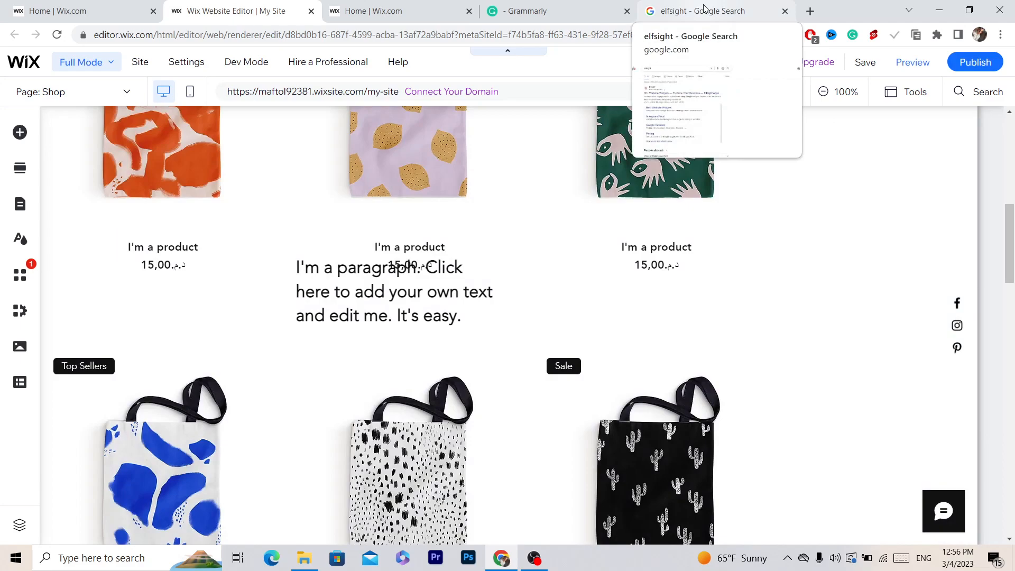
Switch to the Google results for elfsight and open the Elfsight Apps website.
{"action": "left_click", "coordinate": [704, 9]}
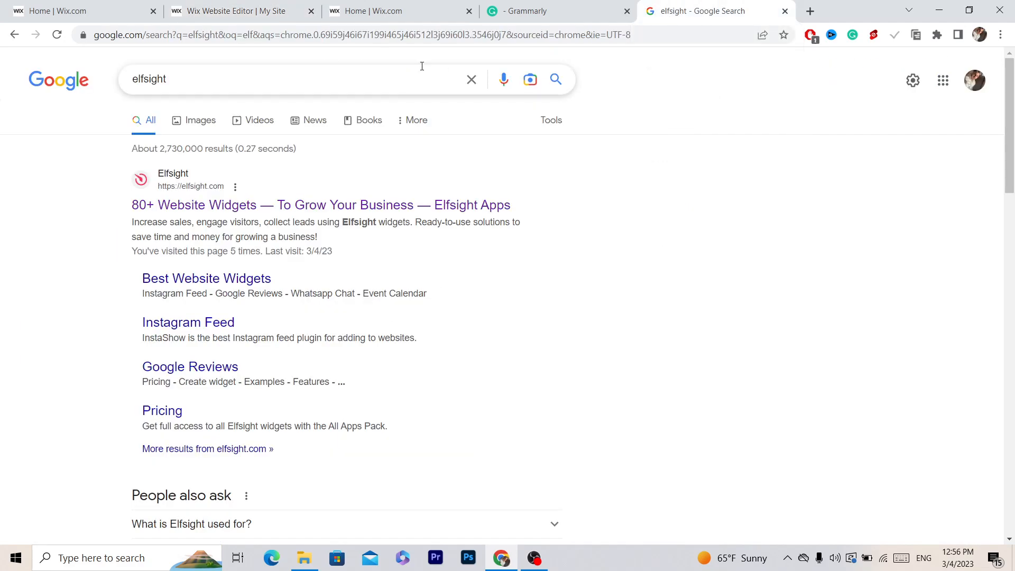
{"action": "left_click_drag", "start_coordinate": [88, 86], "coordinate": [88, 86]}
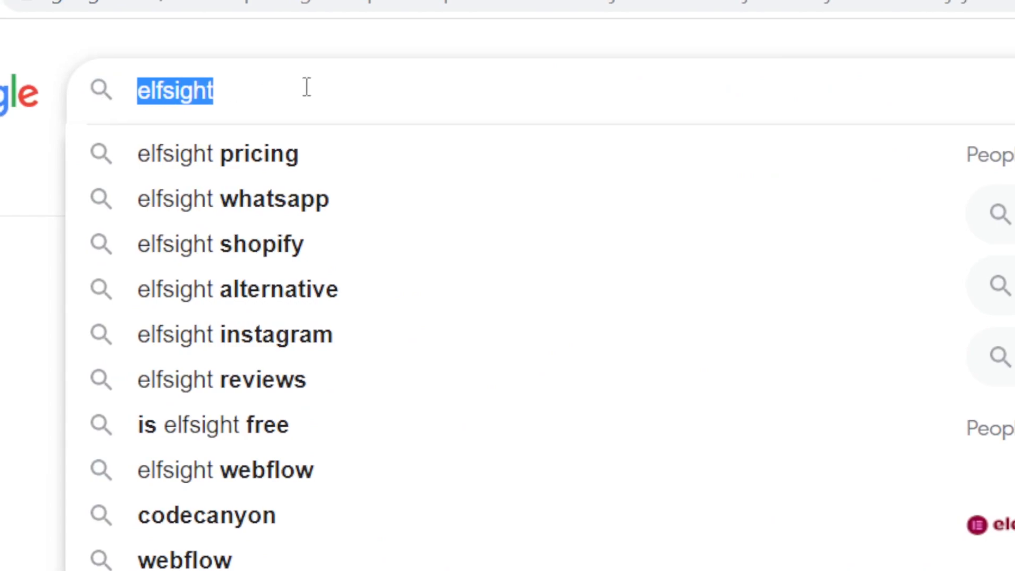
{"action": "left_click", "coordinate": [307, 87]}
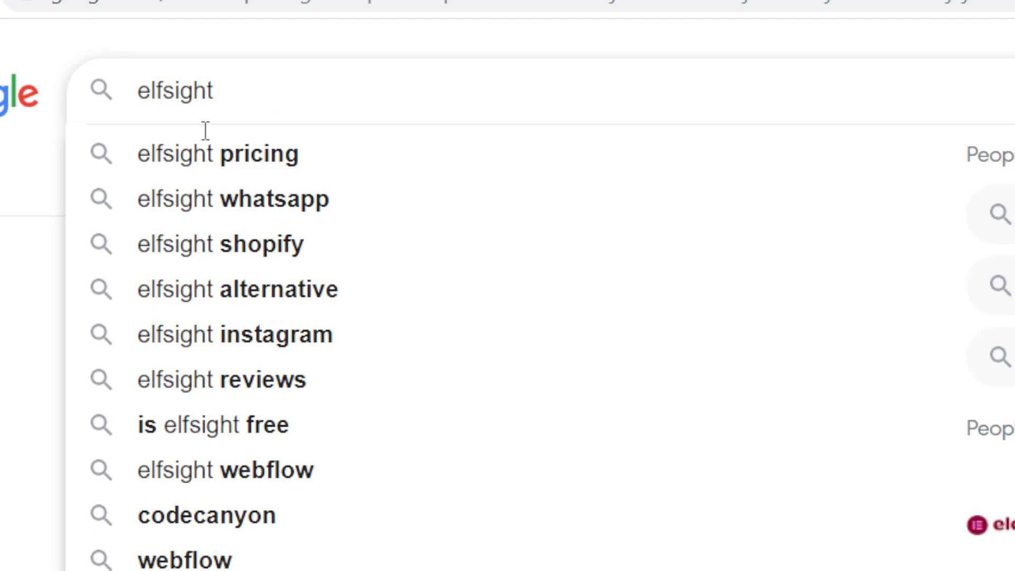
{"action": "key", "text": "Return"}
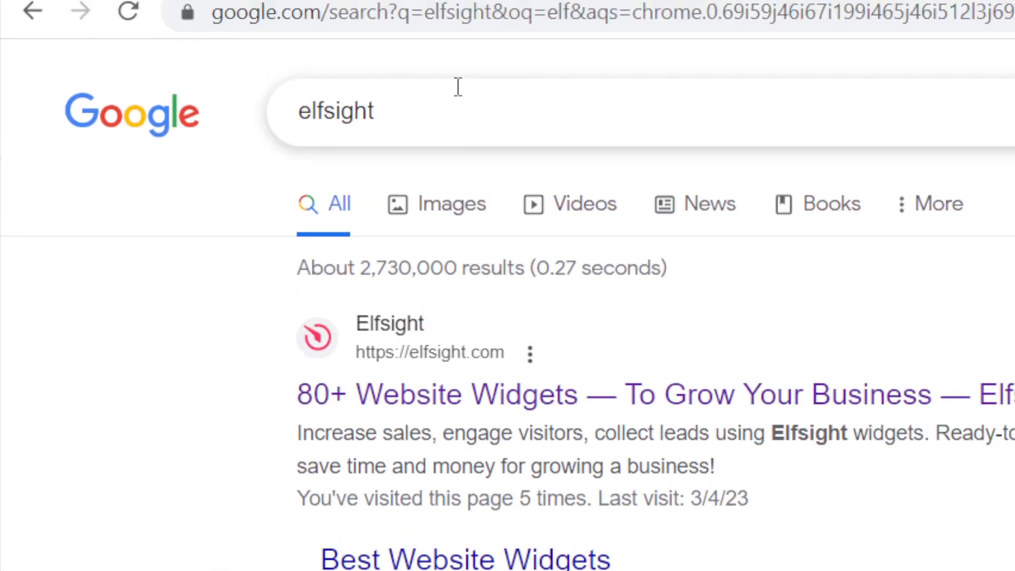
{"action": "left_click_drag", "start_coordinate": [458, 87], "coordinate": [290, 109]}
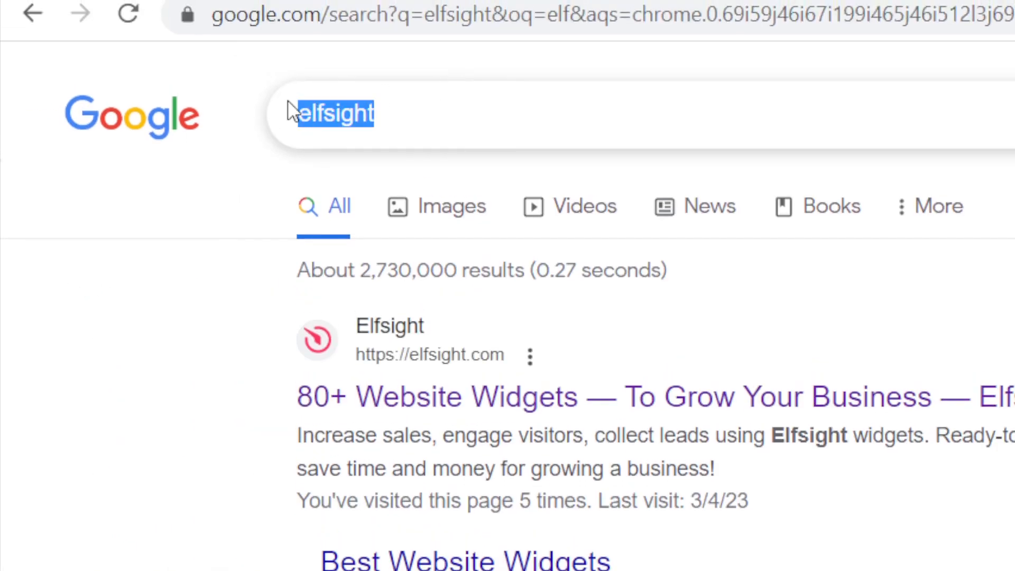
{"action": "left_click", "coordinate": [438, 100]}
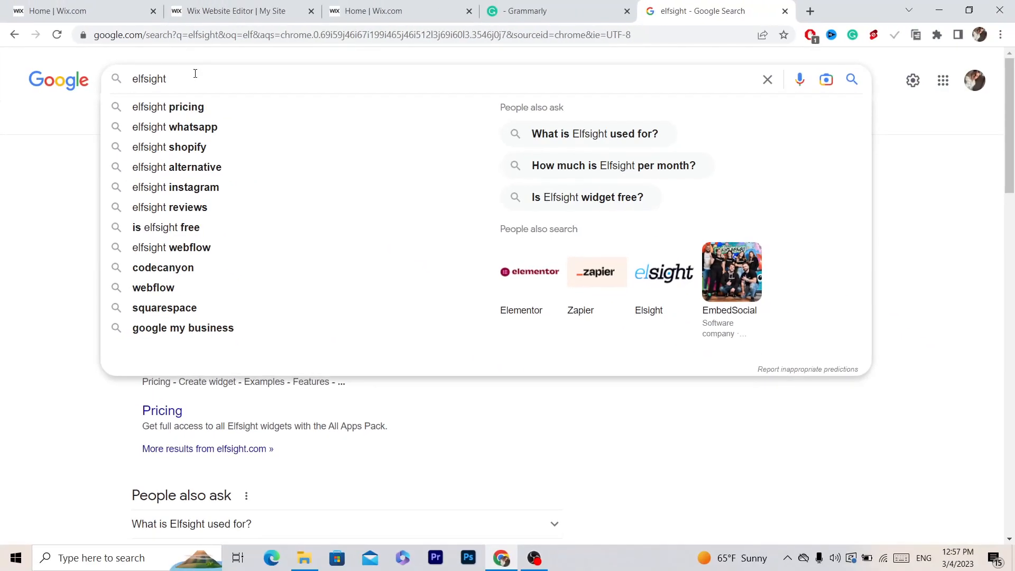
{"action": "left_click", "coordinate": [33, 266]}
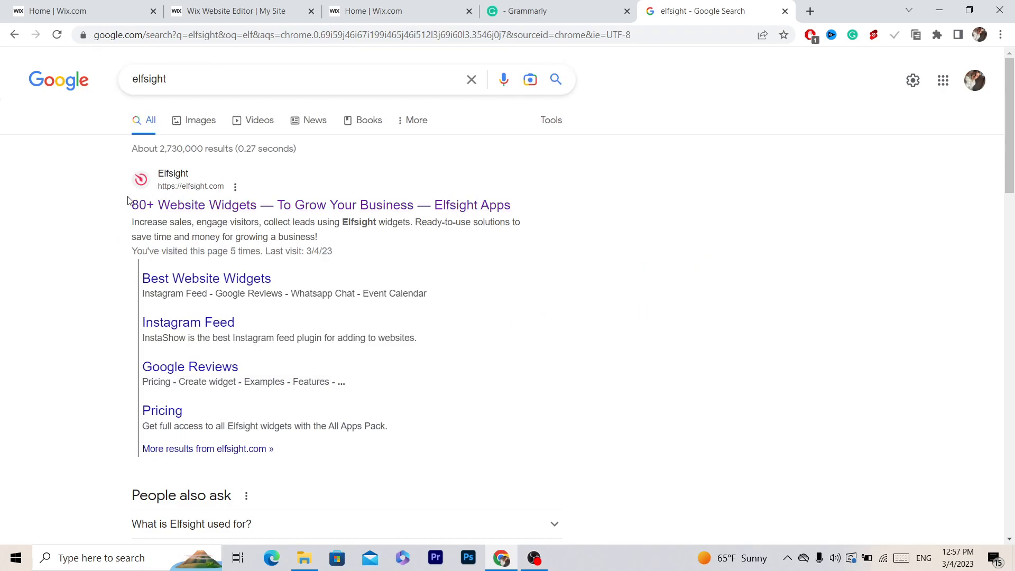
{"action": "left_click_drag", "start_coordinate": [118, 206], "coordinate": [162, 204]}
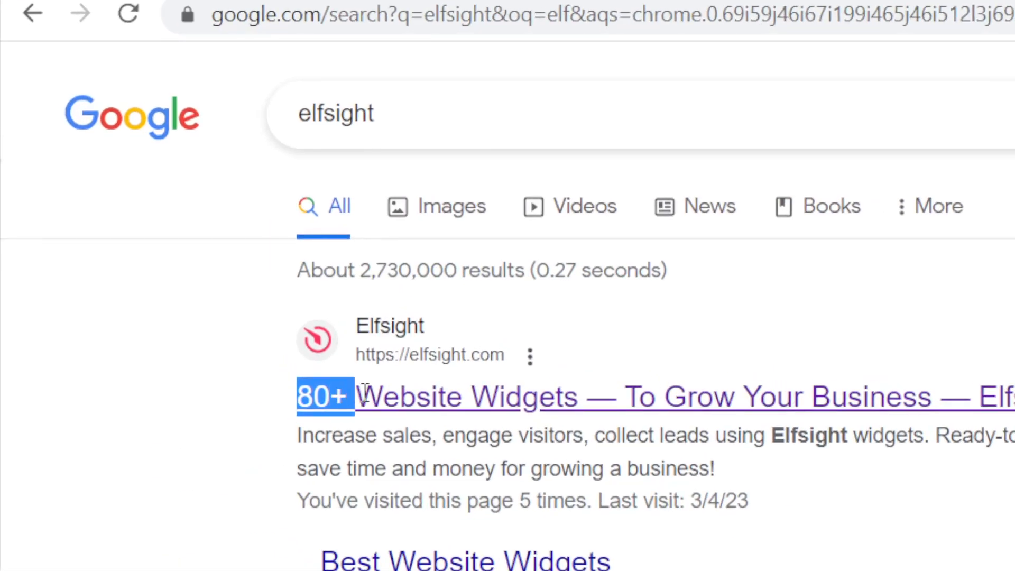
{"action": "left_click_drag", "start_coordinate": [364, 391], "coordinate": [993, 393]}
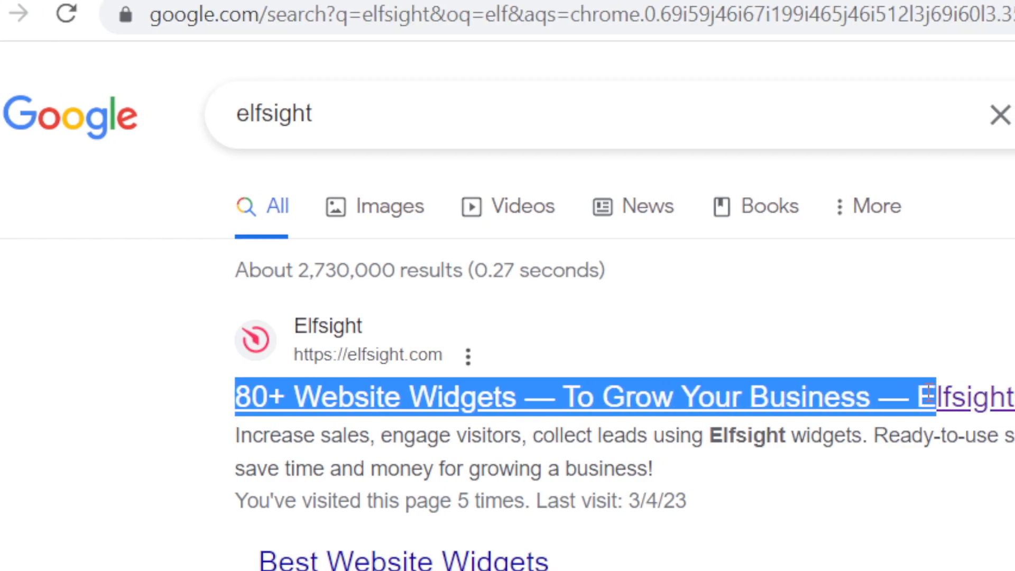
{"action": "left_click_drag", "start_coordinate": [931, 392], "coordinate": [924, 401]}
{"action": "left_click", "coordinate": [929, 400]}
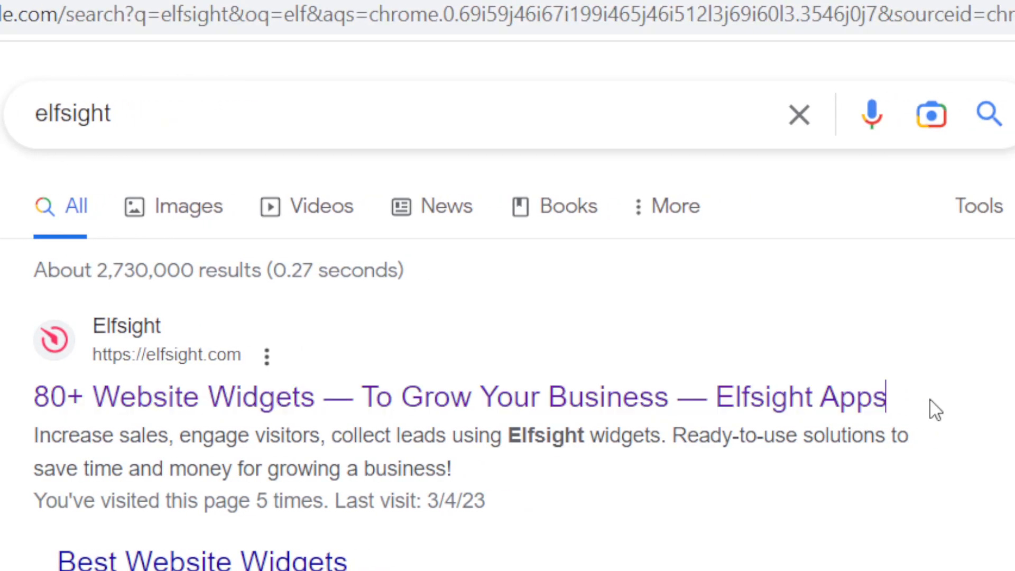
{"action": "left_click", "coordinate": [502, 407]}
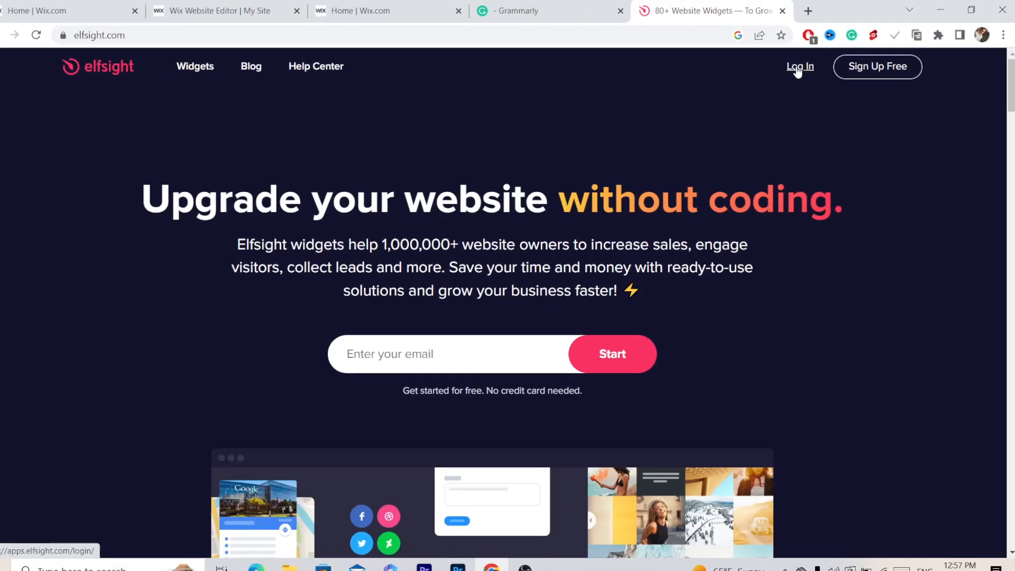
Log in to Elfsight and start creating a Google Reviews widget from the Reviews applications.
{"action": "left_click", "coordinate": [676, 103]}
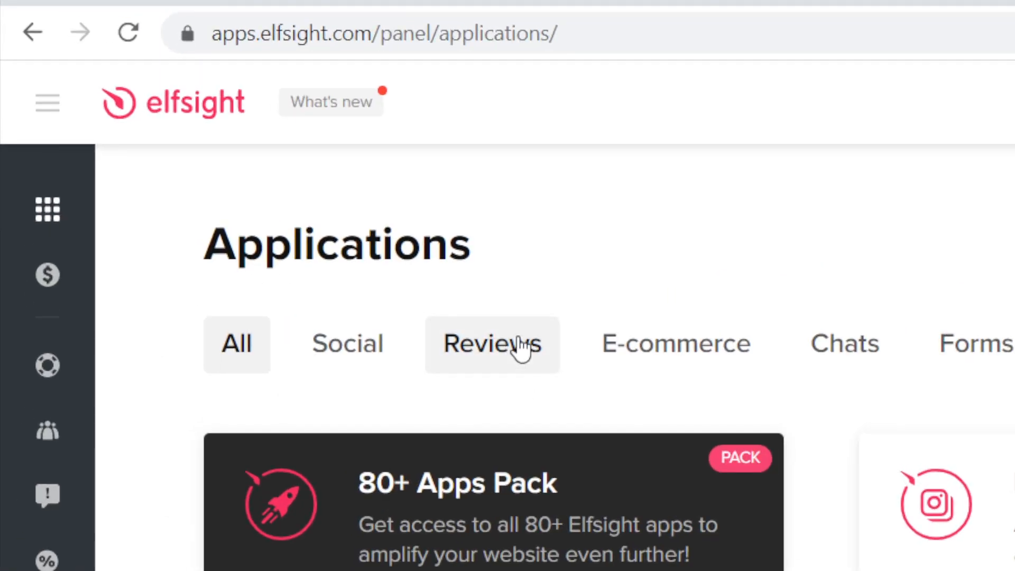
{"action": "left_click", "coordinate": [223, 171]}
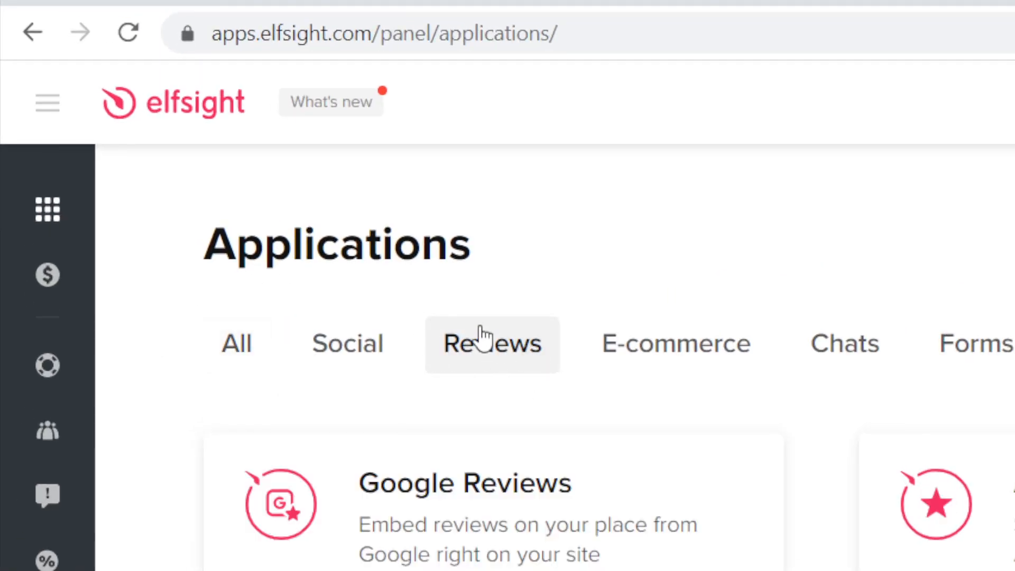
{"action": "left_click", "coordinate": [930, 340]}
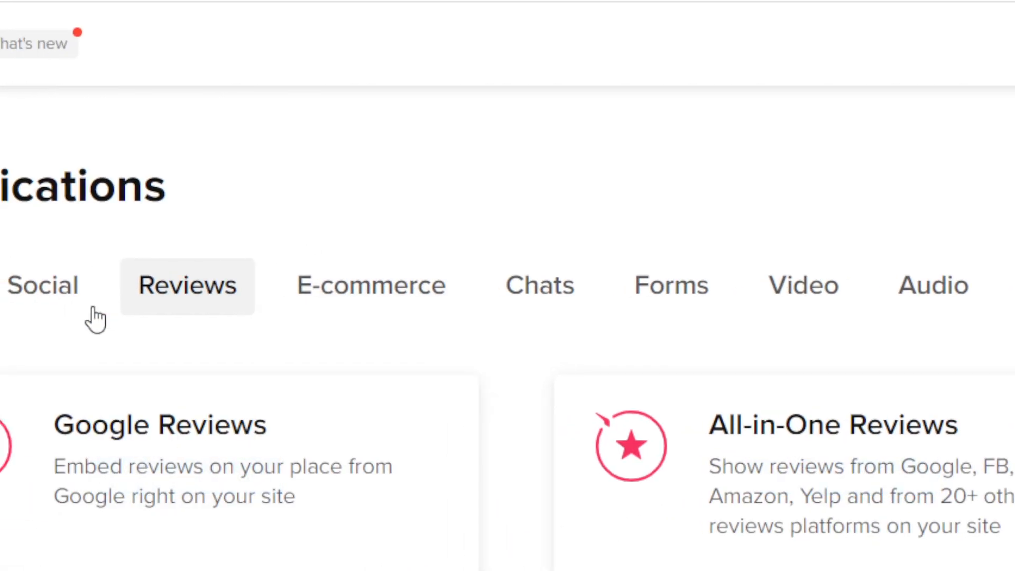
{"action": "mouse_move", "coordinate": [15, 410]}
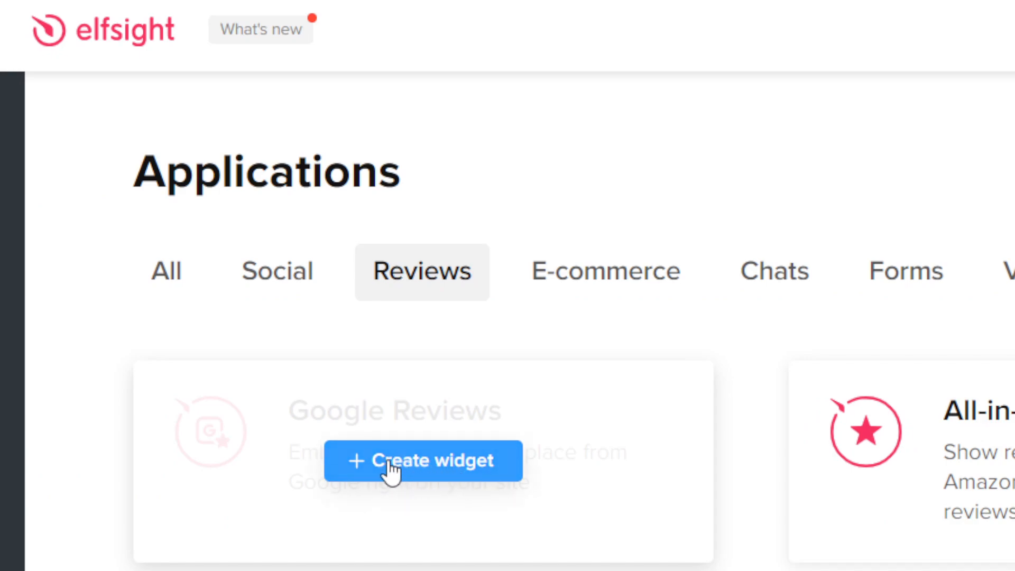
{"action": "left_click", "coordinate": [391, 465]}
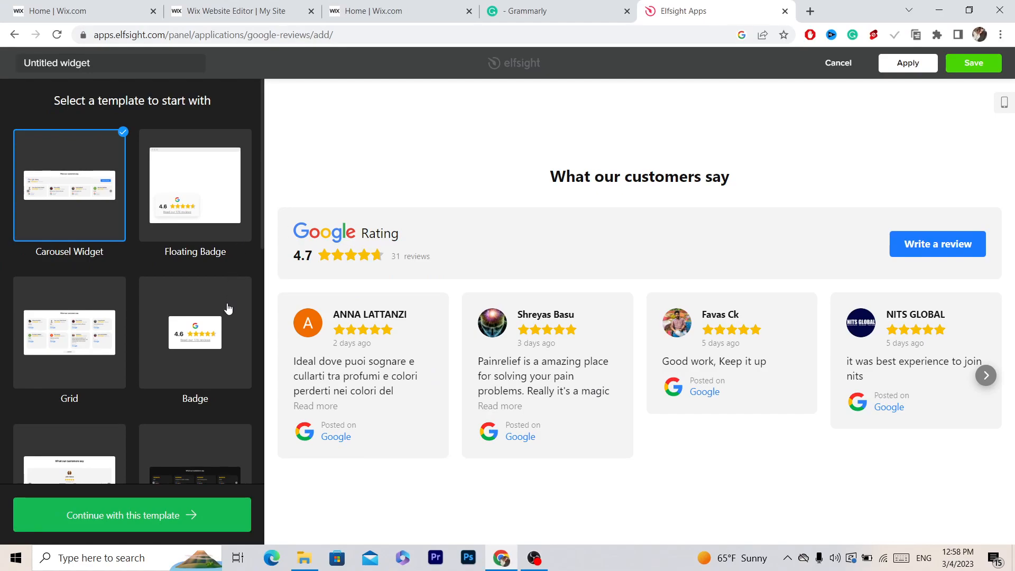
Preview the Grid and Badge templates, and continue with the Dark Carousel template for the widget.
{"action": "left_click", "coordinate": [77, 349]}
{"action": "left_click", "coordinate": [207, 345]}
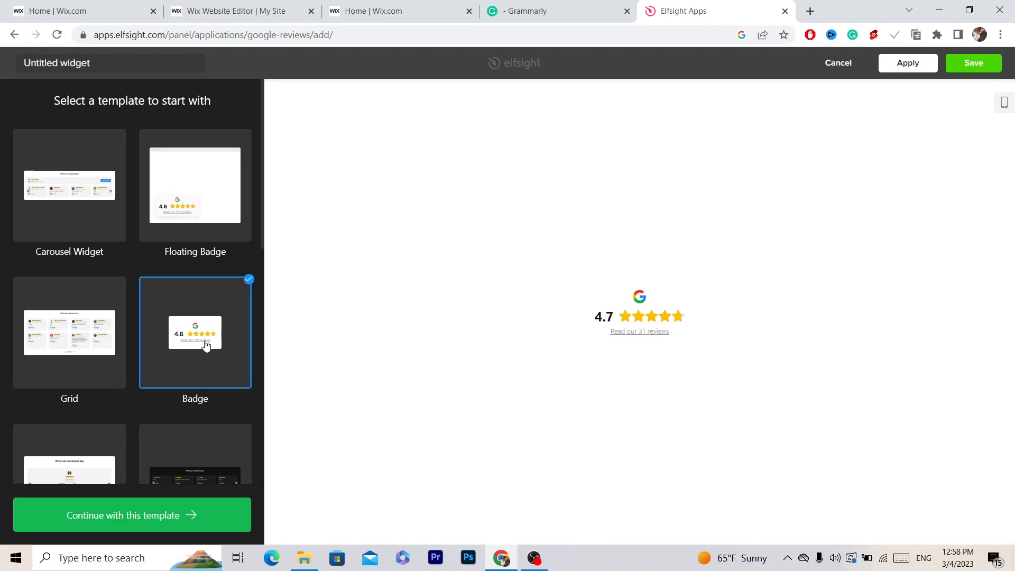
{"action": "left_click_drag", "start_coordinate": [263, 192], "coordinate": [267, 295]}
{"action": "left_click", "coordinate": [185, 240]}
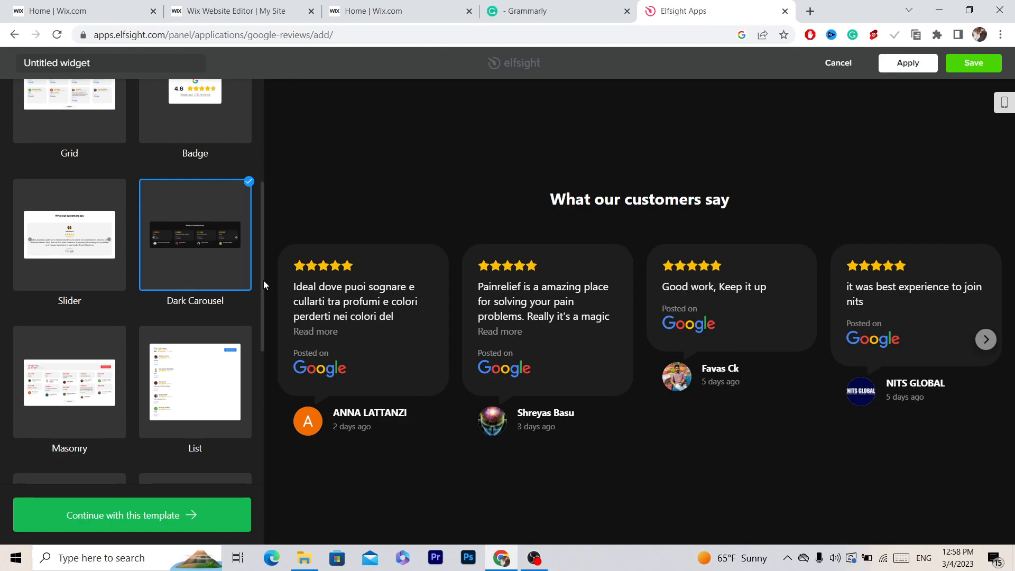
{"action": "left_click_drag", "start_coordinate": [263, 280], "coordinate": [255, 172]}
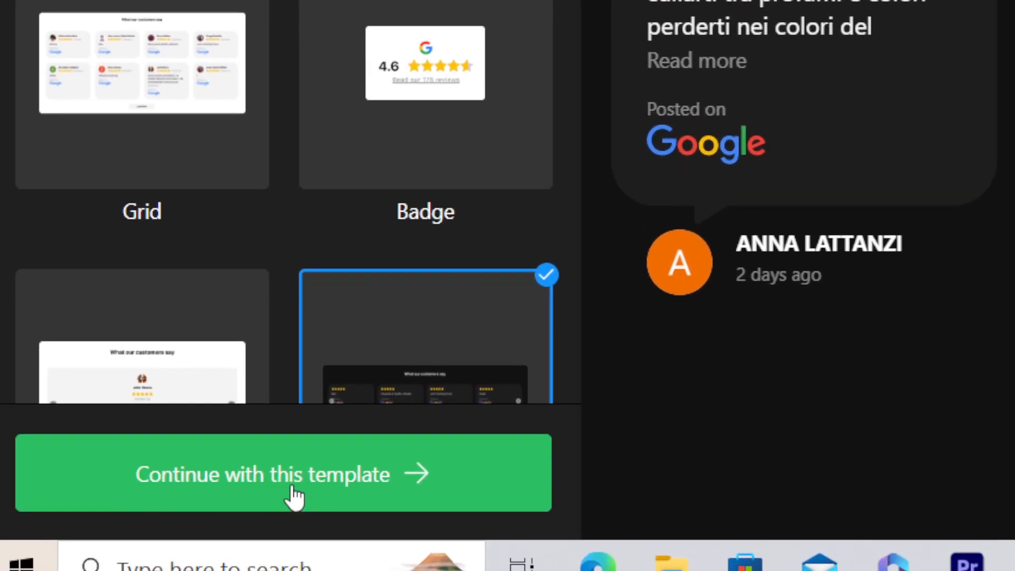
{"action": "left_click", "coordinate": [295, 497]}
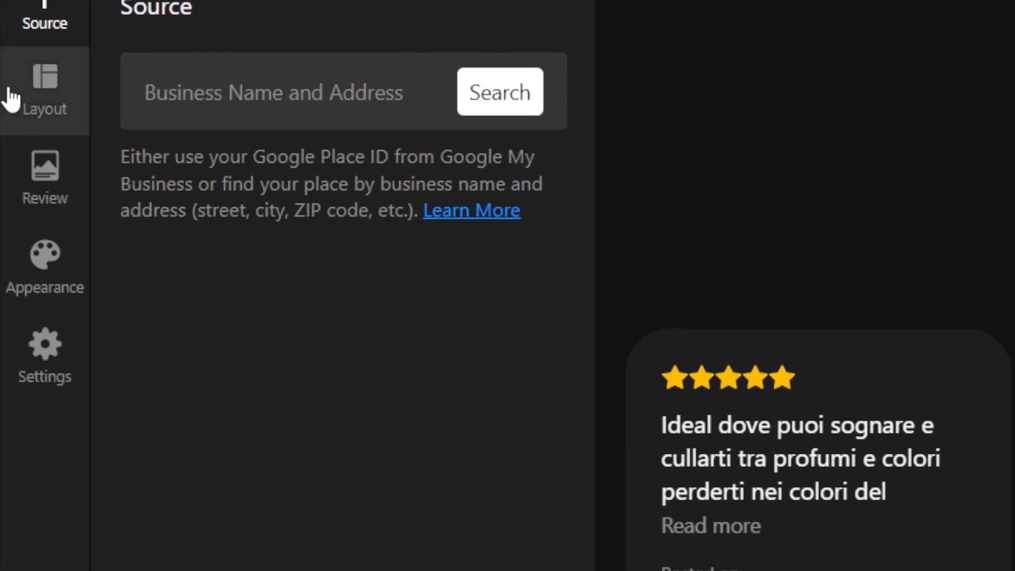
Review the widget's layout options and set its accent color to green.
{"action": "left_click", "coordinate": [45, 82]}
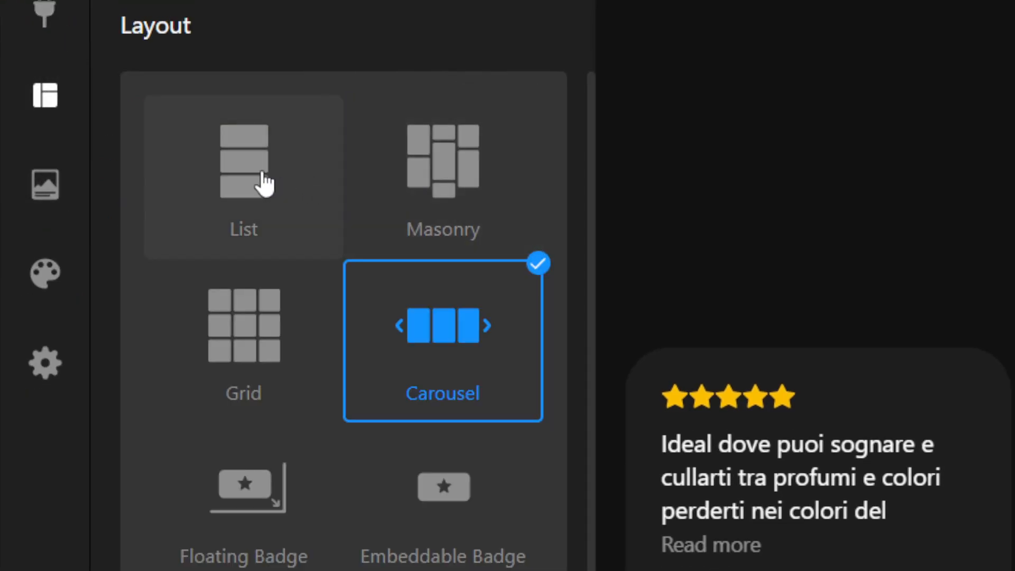
{"action": "left_click", "coordinate": [45, 307]}
{"action": "left_click", "coordinate": [320, 316]}
{"action": "left_click", "coordinate": [408, 317]}
{"action": "left_click", "coordinate": [455, 322]}
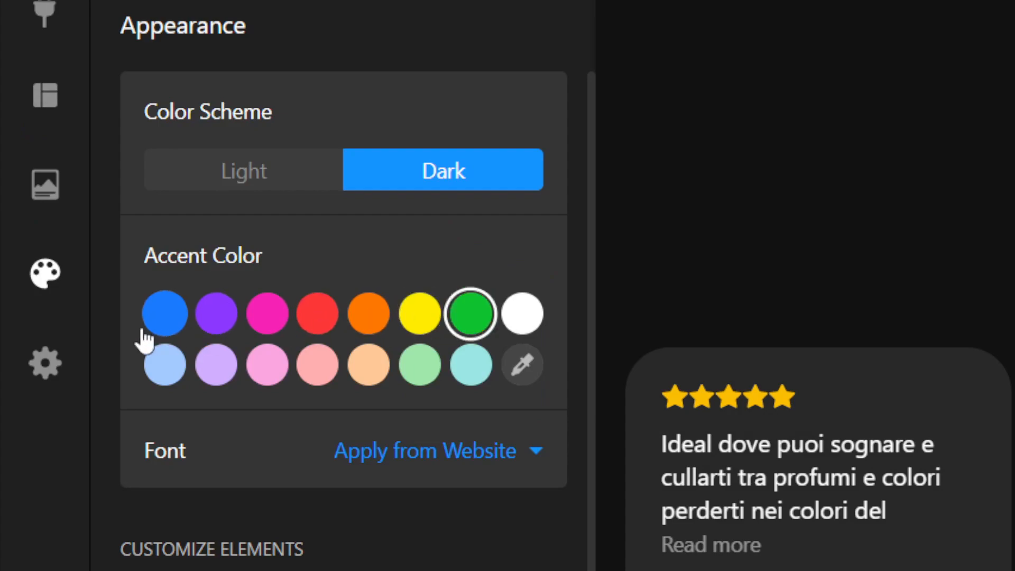
Check the widget's general and layout settings, and enable Show Verified Badge for the reviews.
{"action": "left_click", "coordinate": [52, 374]}
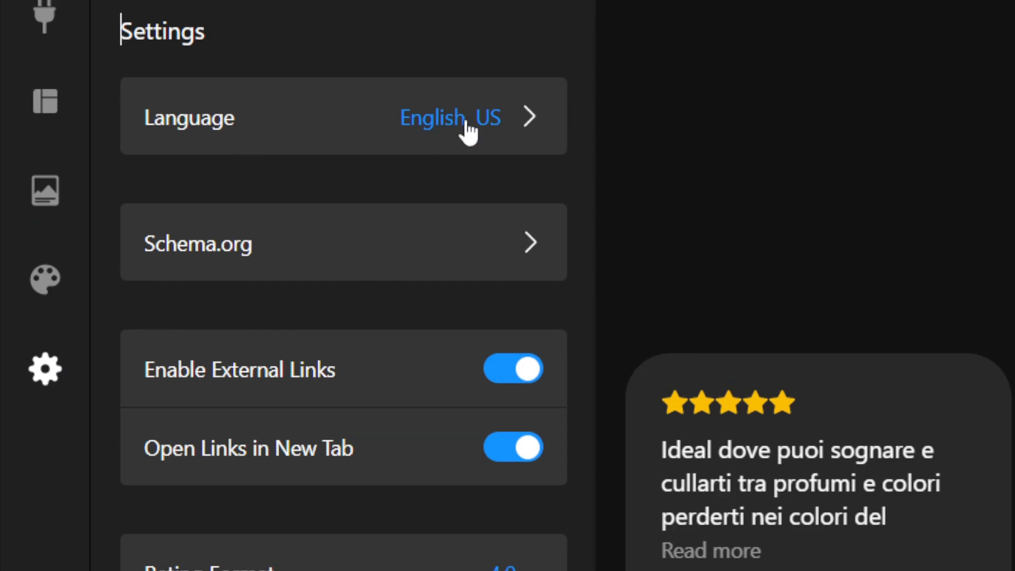
{"action": "left_click", "coordinate": [33, 112]}
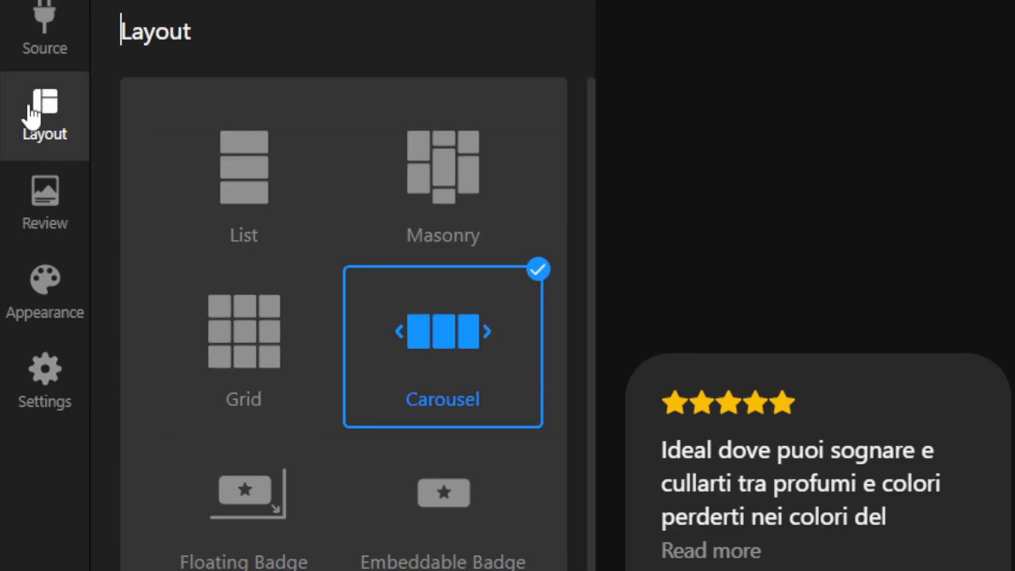
{"action": "left_click", "coordinate": [39, 226]}
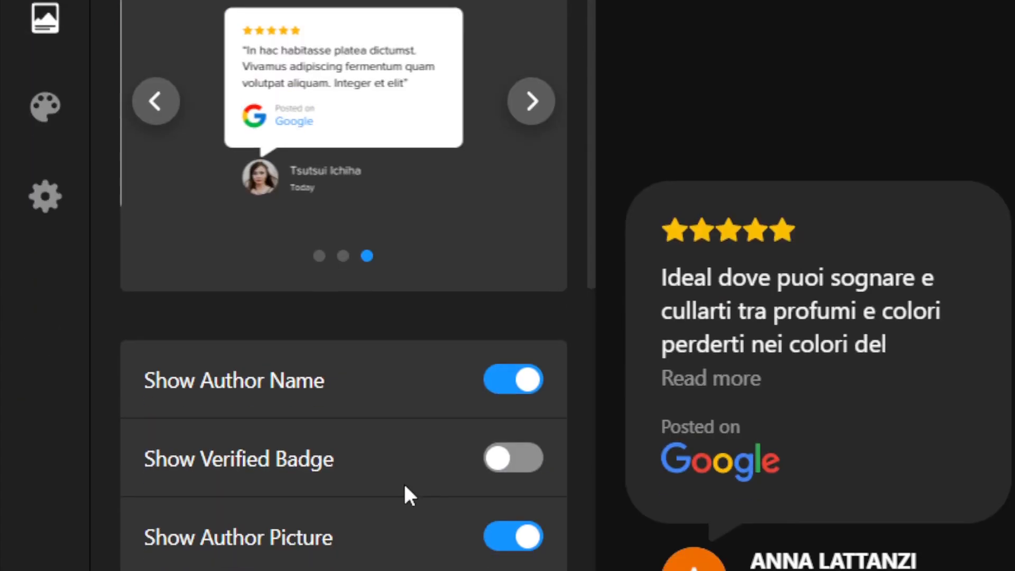
{"action": "left_click_drag", "start_coordinate": [336, 458], "coordinate": [148, 456]}
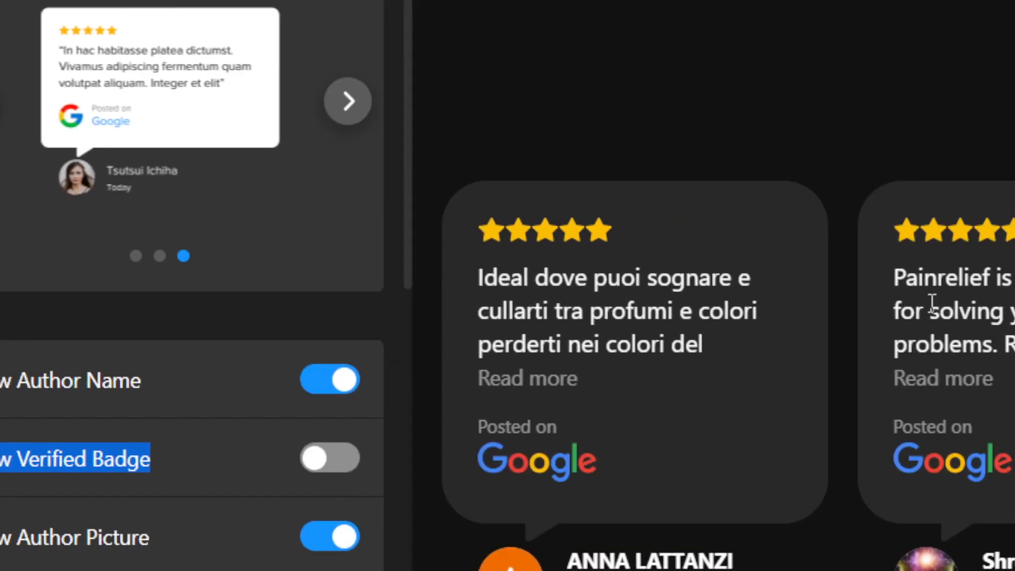
{"action": "left_click", "coordinate": [319, 459]}
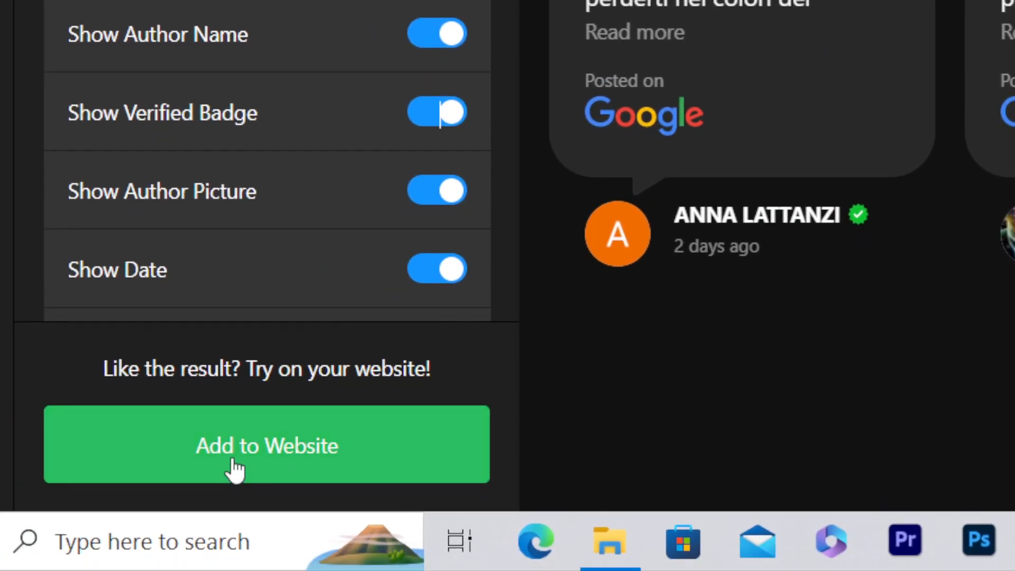
Proceed to add the finished widget to the website and copy its installation code.
{"action": "left_click", "coordinate": [236, 468]}
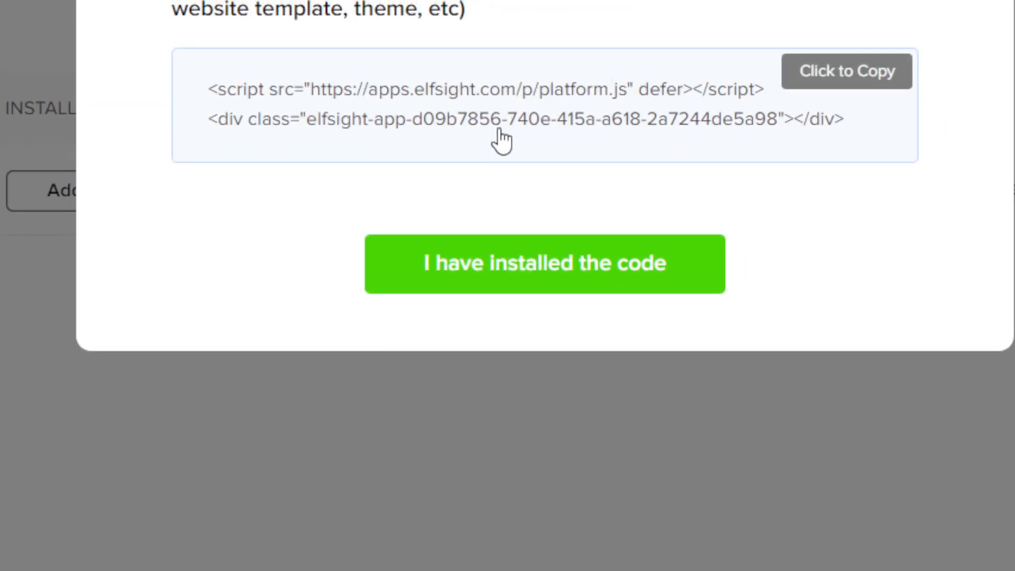
{"action": "left_click", "coordinate": [483, 141]}
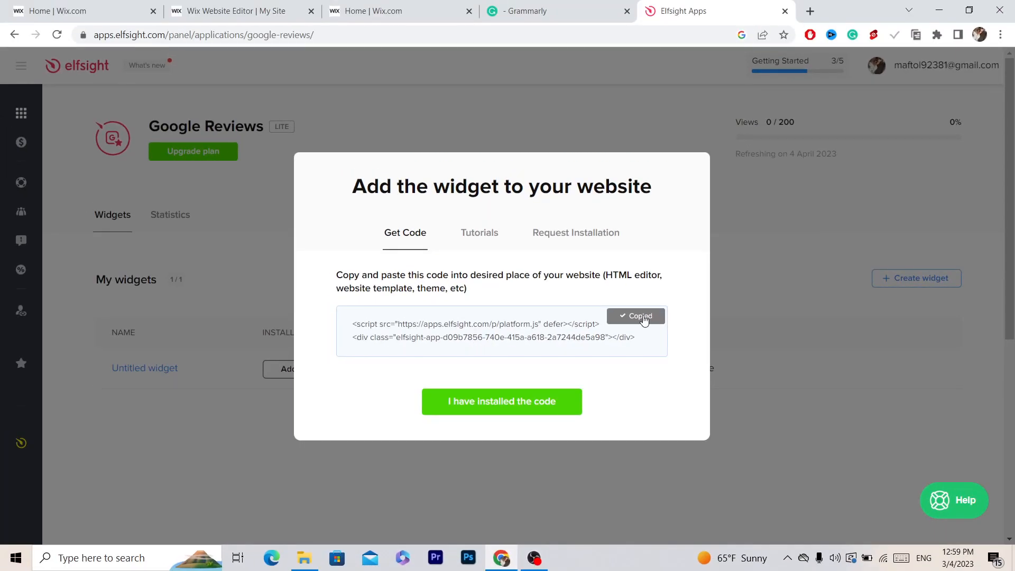
Switch to the Wix Website Editor and add an Embed HTML element to the Shop page.
{"action": "left_click", "coordinate": [71, 6]}
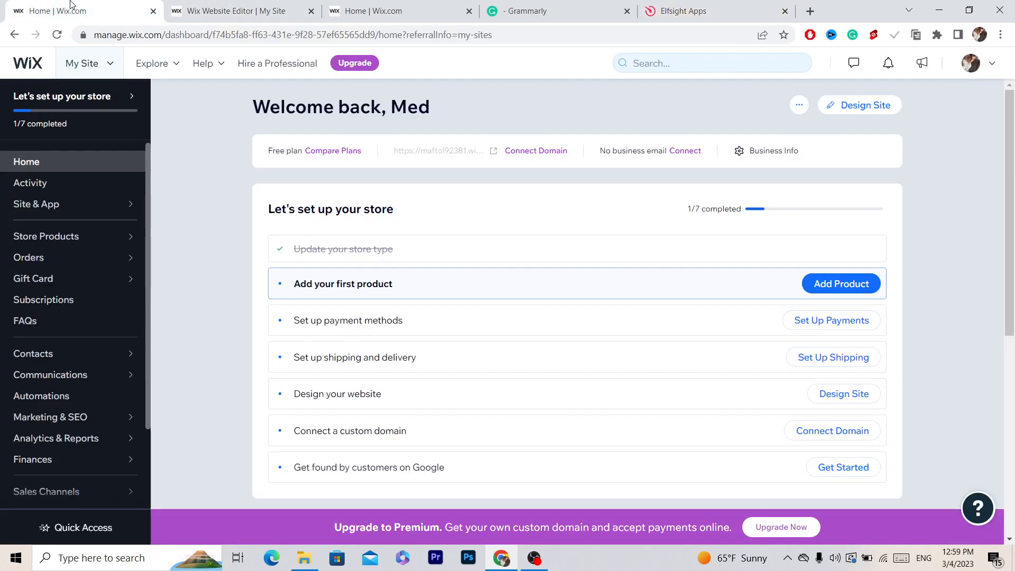
{"action": "left_click", "coordinate": [234, 6]}
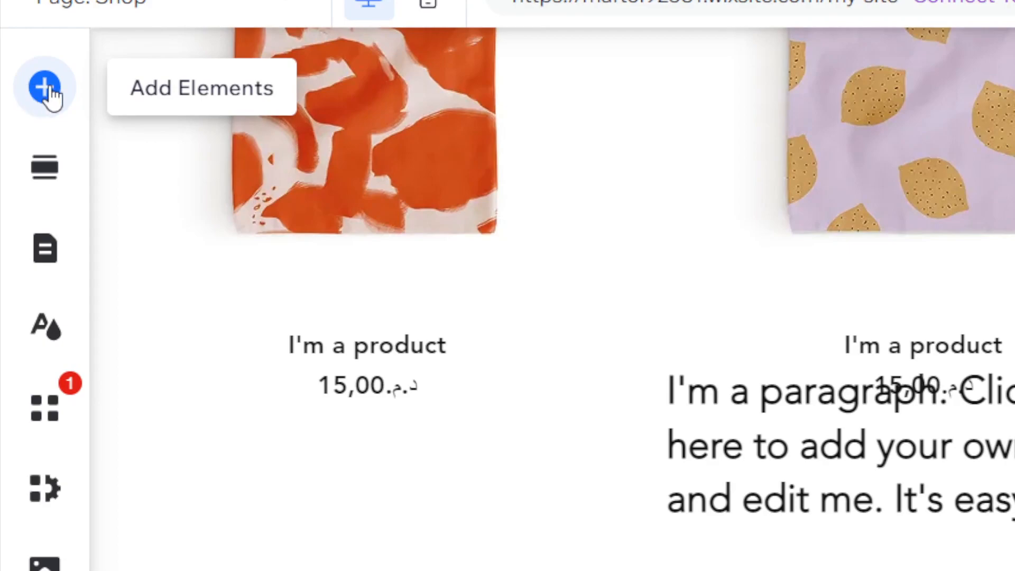
{"action": "left_click", "coordinate": [37, 90]}
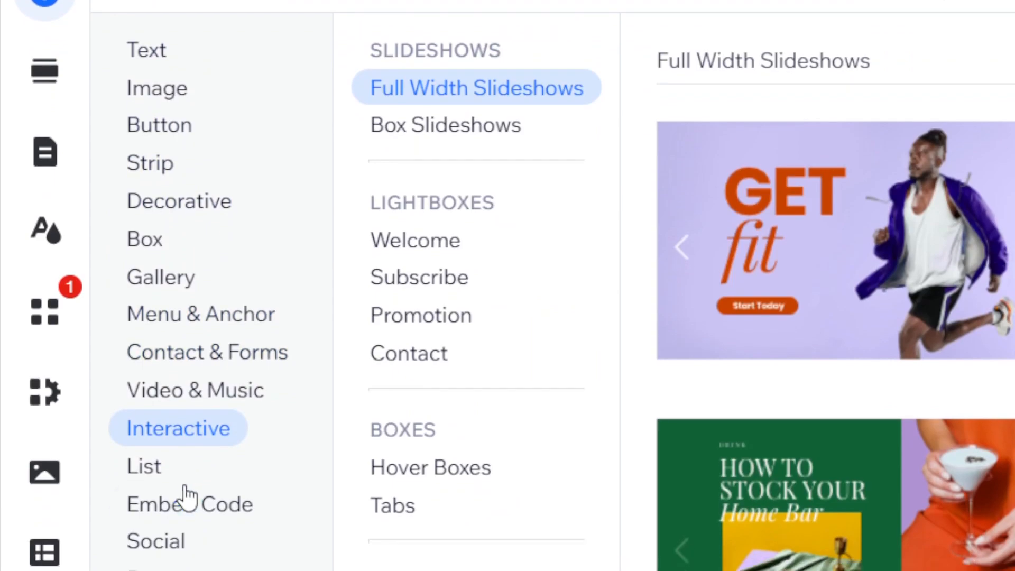
{"action": "mouse_move", "coordinate": [183, 501]}
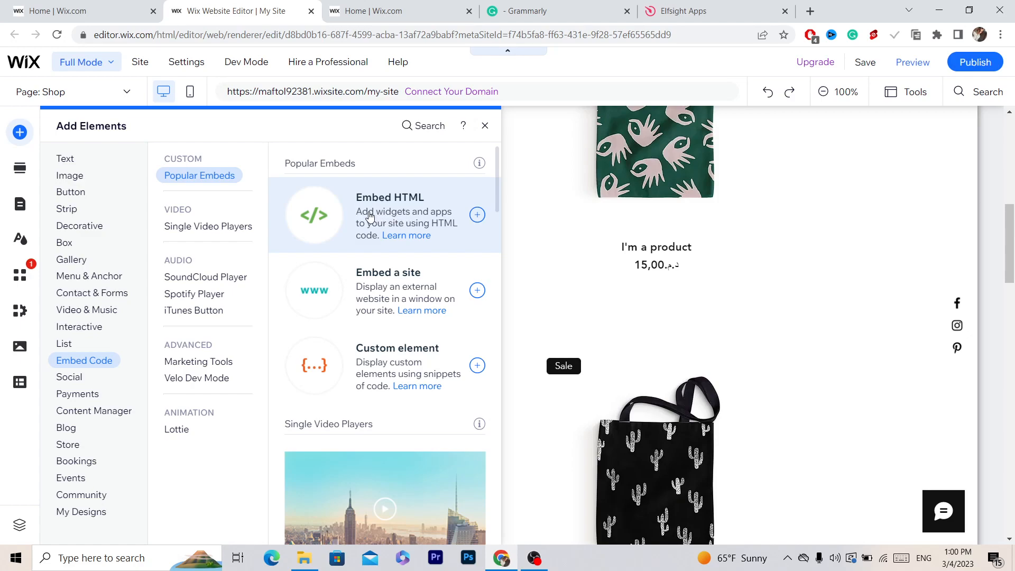
{"action": "left_click", "coordinate": [370, 217]}
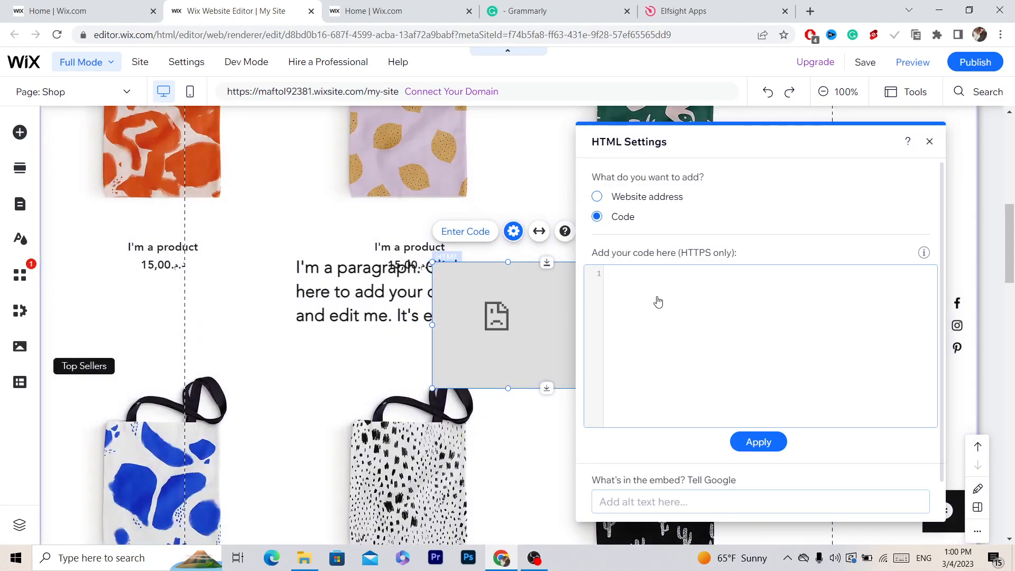
Paste the copied Elfsight widget code into the HTML element's code settings, update the element, and close its settings.
{"action": "left_click", "coordinate": [689, 6]}
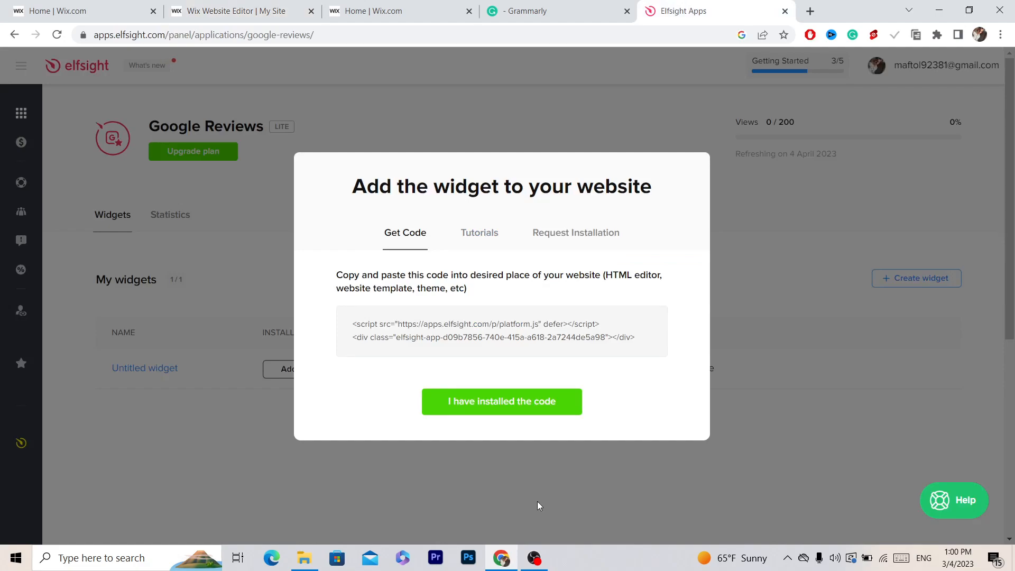
{"action": "left_click", "coordinate": [51, 7]}
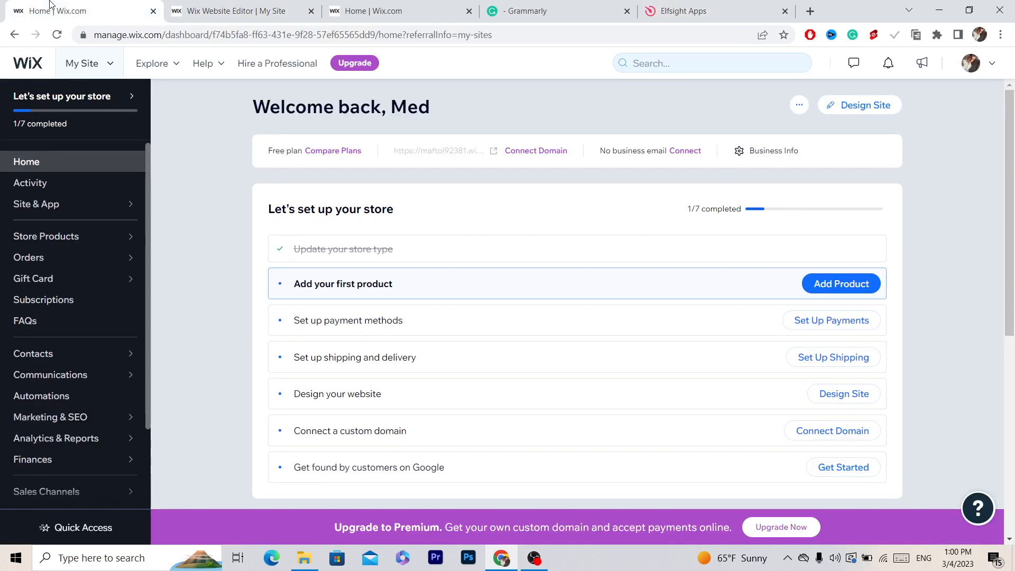
{"action": "left_click", "coordinate": [248, 7]}
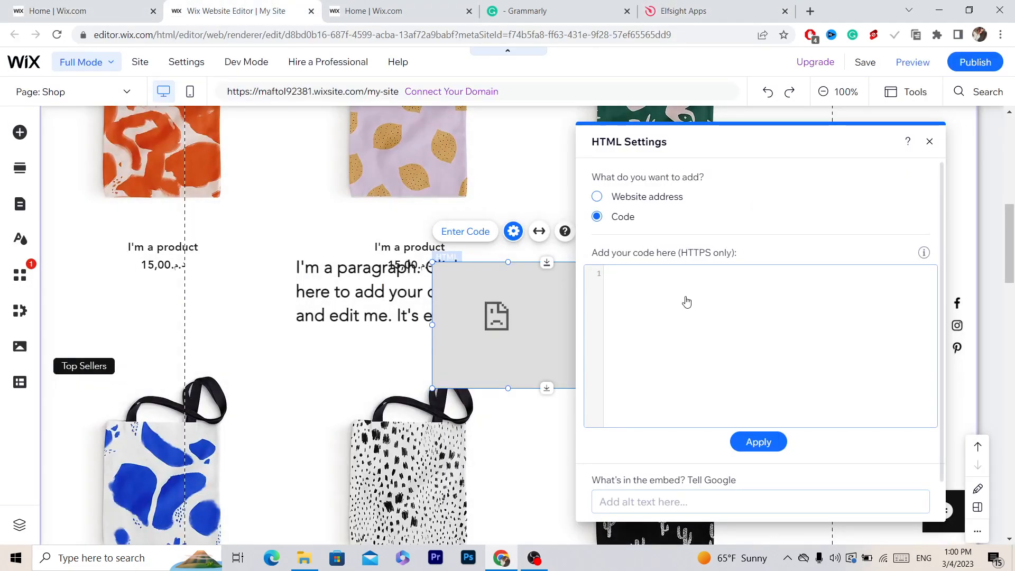
{"action": "key", "text": "ctrl+v"}
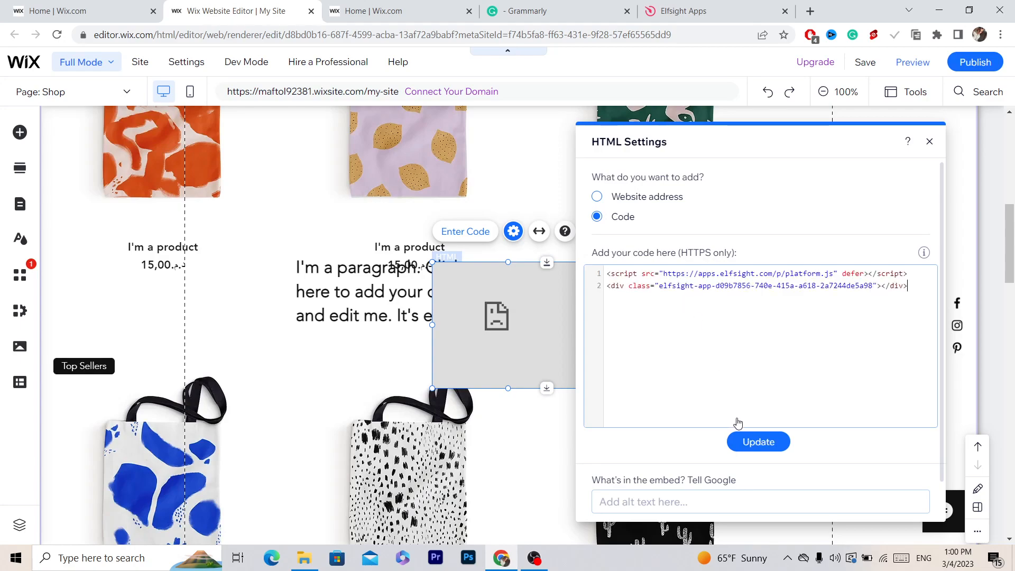
{"action": "left_click", "coordinate": [753, 443]}
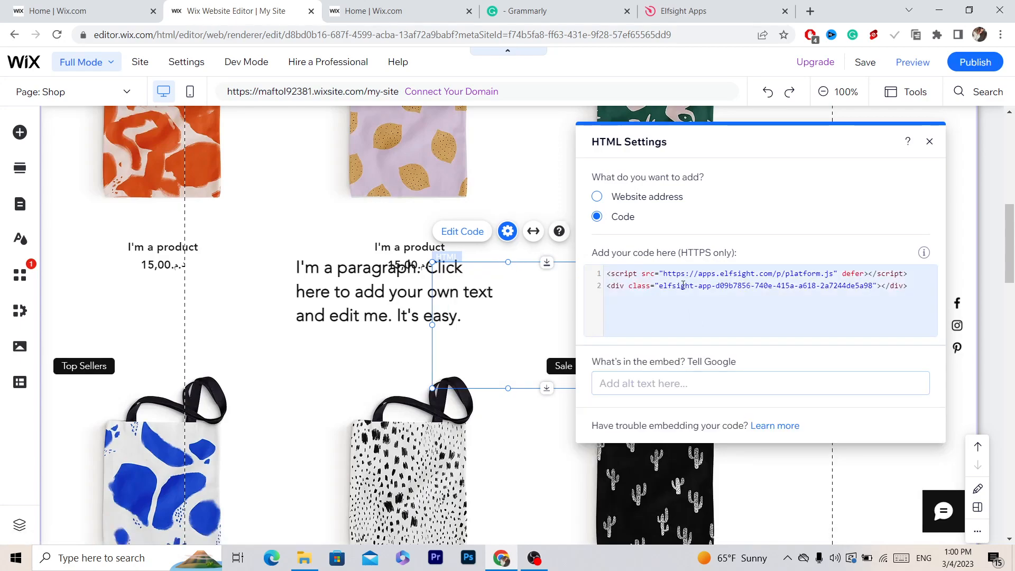
{"action": "left_click", "coordinate": [927, 144]}
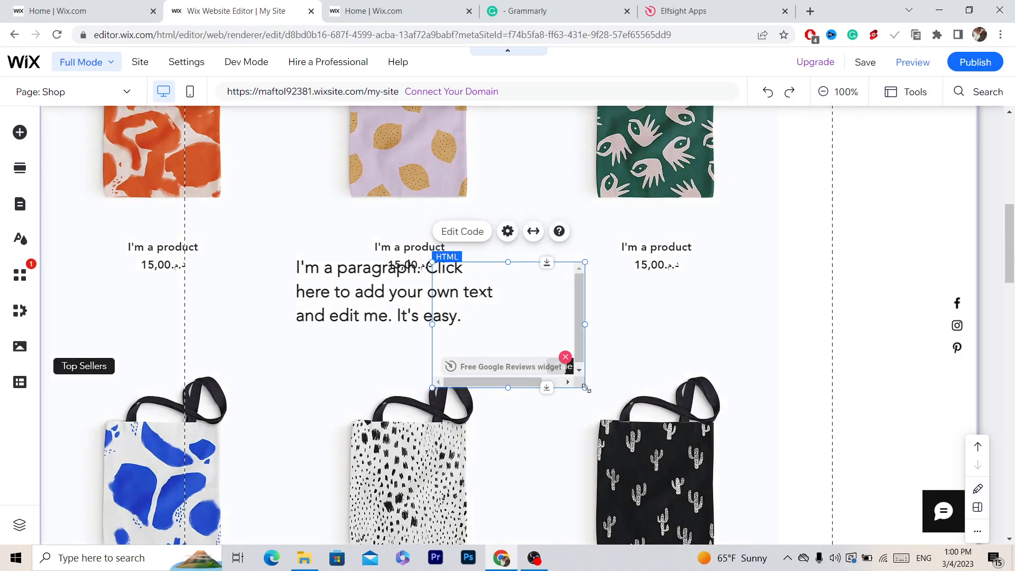
Enlarge the embedded reviews element and reposition it across the product columns, over the area between the two product rows.
{"action": "left_click_drag", "start_coordinate": [582, 388], "coordinate": [906, 442]}
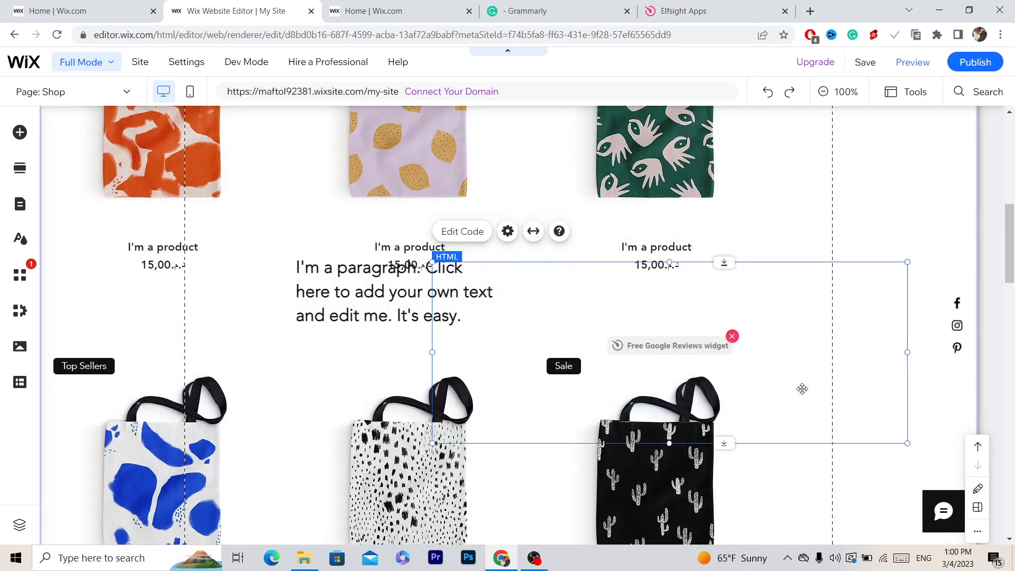
{"action": "left_click_drag", "start_coordinate": [751, 375], "coordinate": [440, 347]}
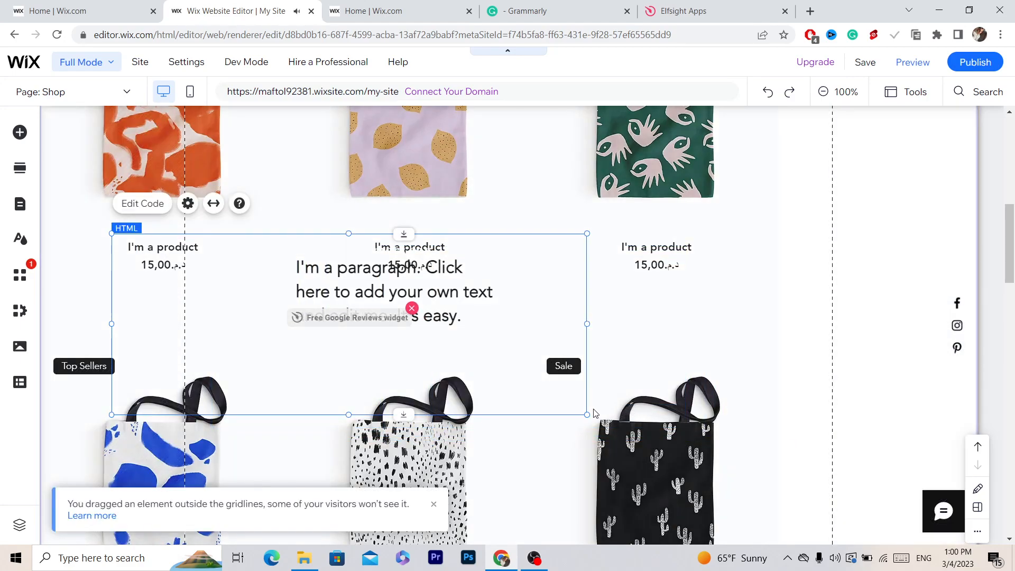
{"action": "left_click_drag", "start_coordinate": [581, 409], "coordinate": [759, 475]}
{"action": "left_click_drag", "start_coordinate": [545, 370], "coordinate": [542, 287]}
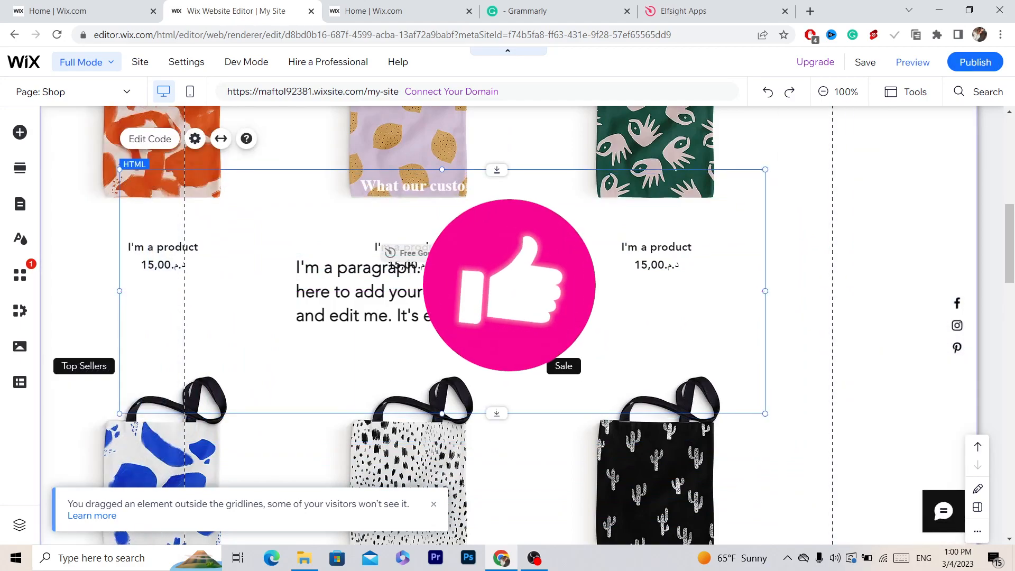